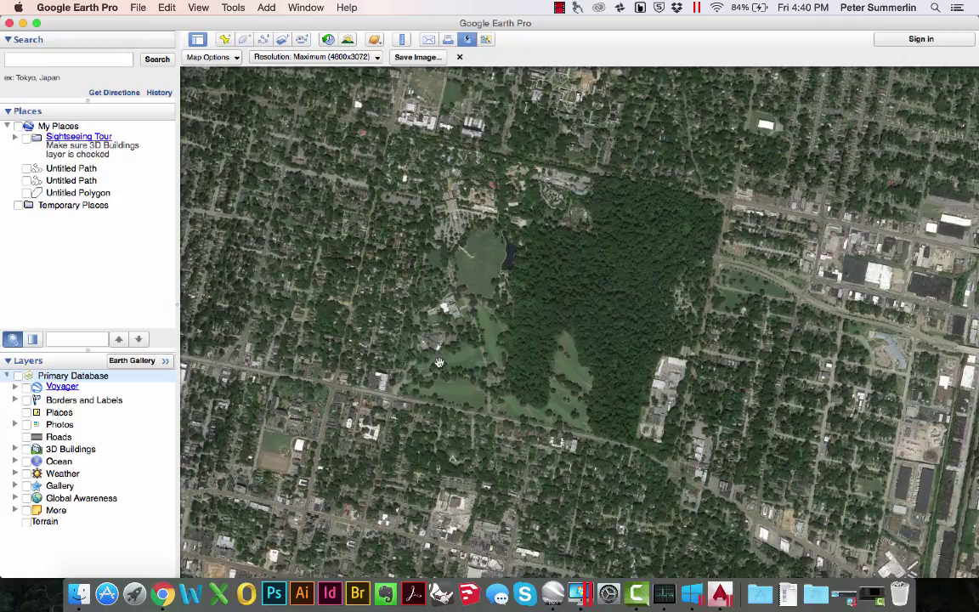
- Frame the aerial view on the park's open field, parking lot and buildings, and reset its tilt and compass
{"action": "double_click", "coordinate": [446, 269]}
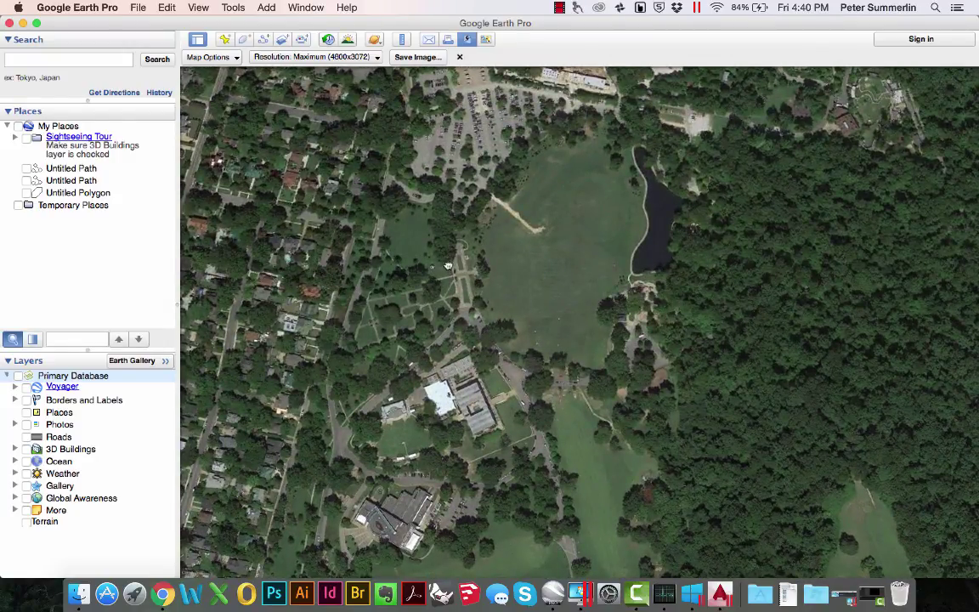
{"action": "left_click_drag", "start_coordinate": [448, 270], "coordinate": [470, 315]}
{"action": "left_click_drag", "start_coordinate": [535, 289], "coordinate": [560, 298]}
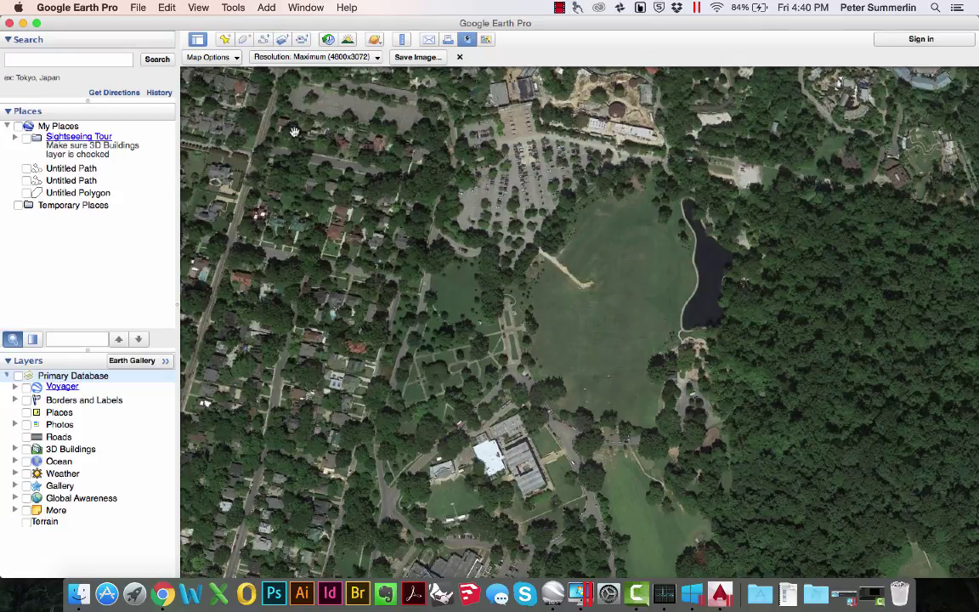
{"action": "left_click", "coordinate": [197, 8]}
{"action": "mouse_move", "coordinate": [225, 245]}
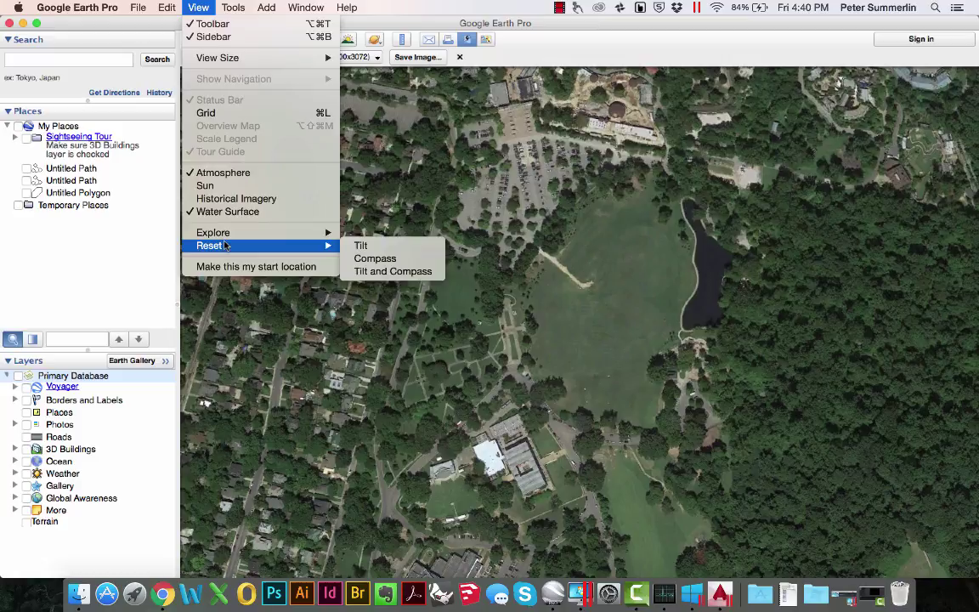
{"action": "left_click", "coordinate": [367, 272]}
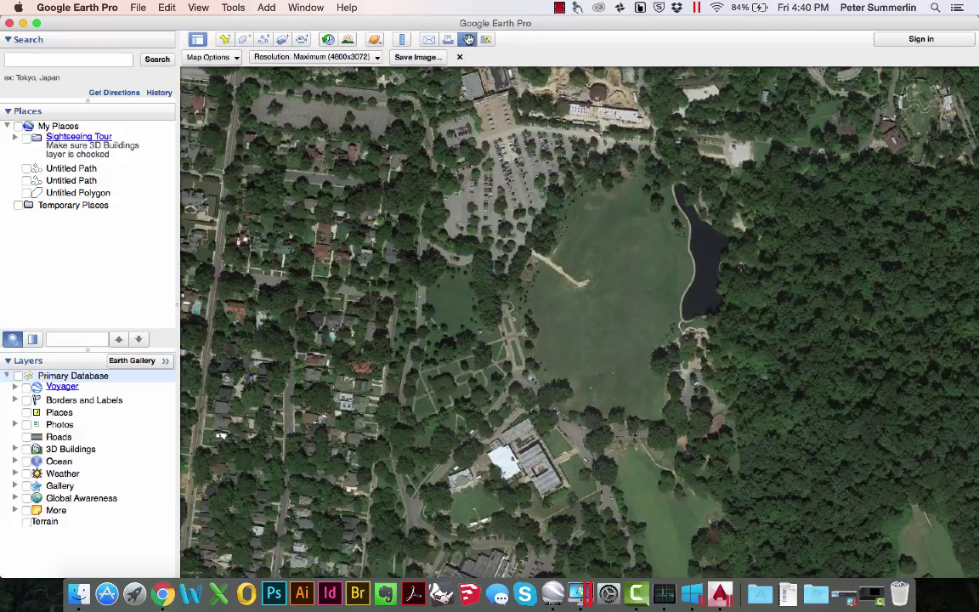
- Review the image export's map elements and keep the resolution at Maximum (4800x3072)
{"action": "left_click", "coordinate": [468, 40]}
{"action": "left_click", "coordinate": [468, 40]}
{"action": "left_click", "coordinate": [208, 57]}
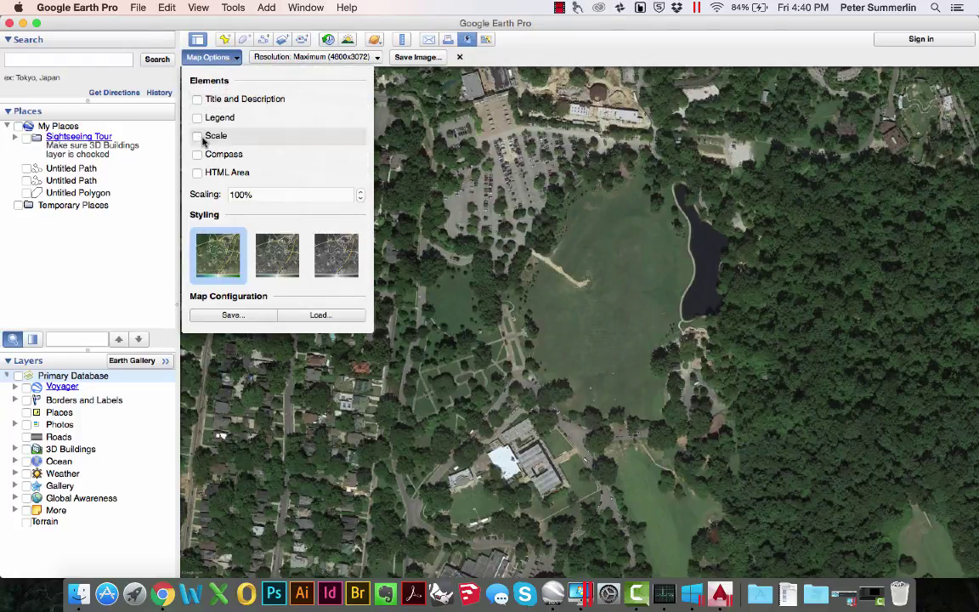
{"action": "left_click", "coordinate": [207, 59]}
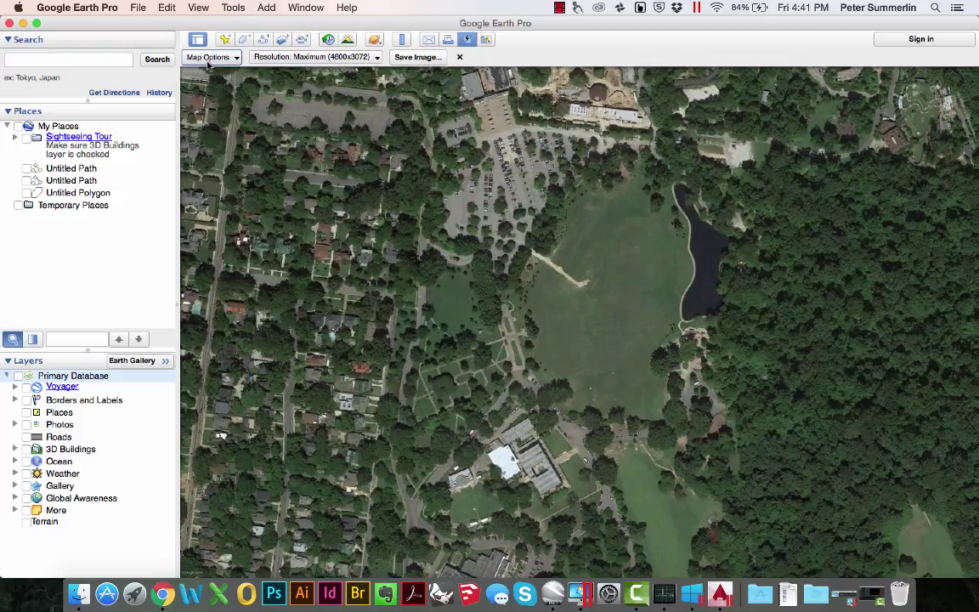
{"action": "left_click", "coordinate": [288, 57]}
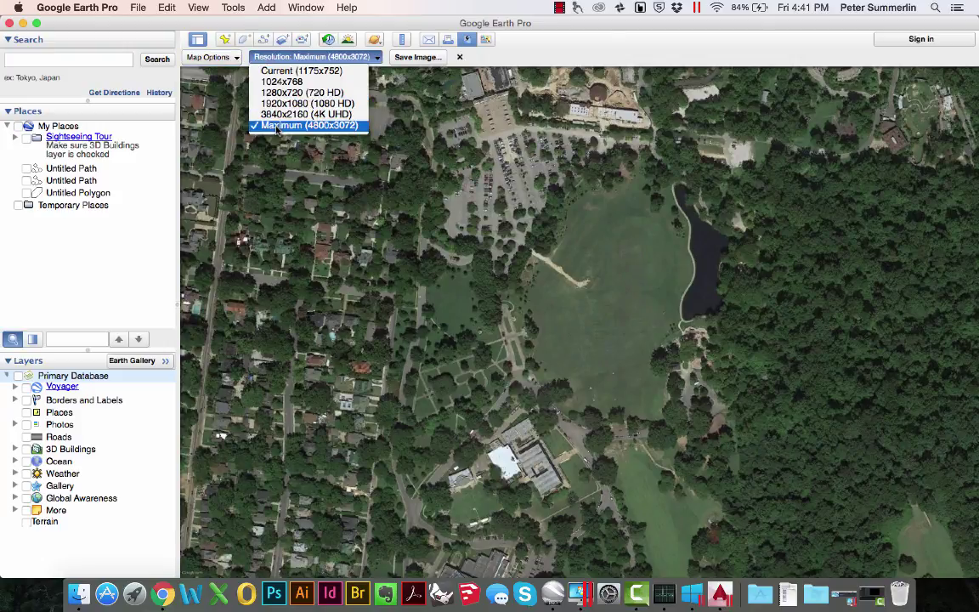
{"action": "left_click", "coordinate": [279, 58]}
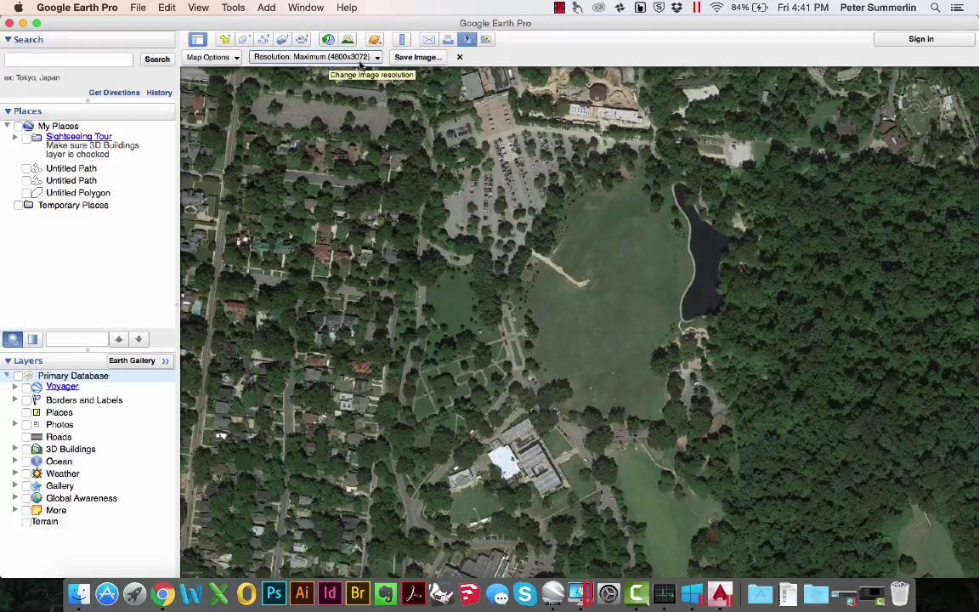
- Save the map image to the Desktop as Overton Park
{"action": "left_click", "coordinate": [417, 57]}
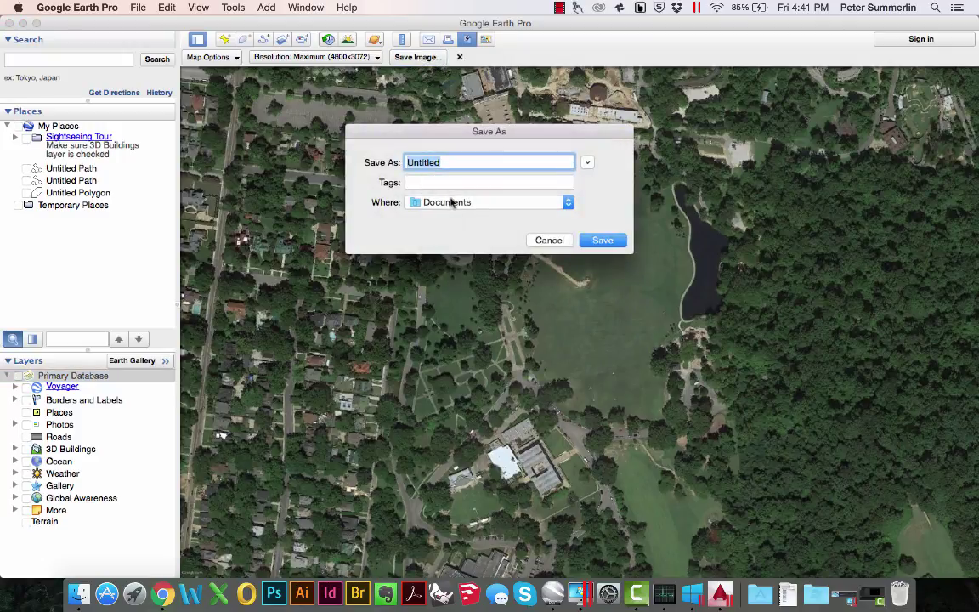
{"action": "left_click", "coordinate": [452, 201]}
{"action": "left_click", "coordinate": [458, 284]}
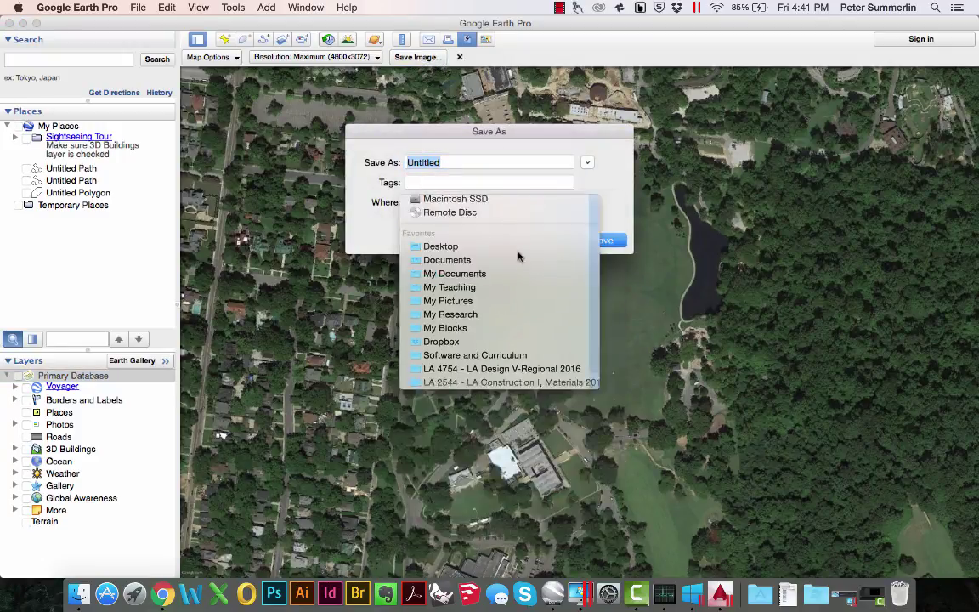
{"action": "type", "text": "Overton Park"}
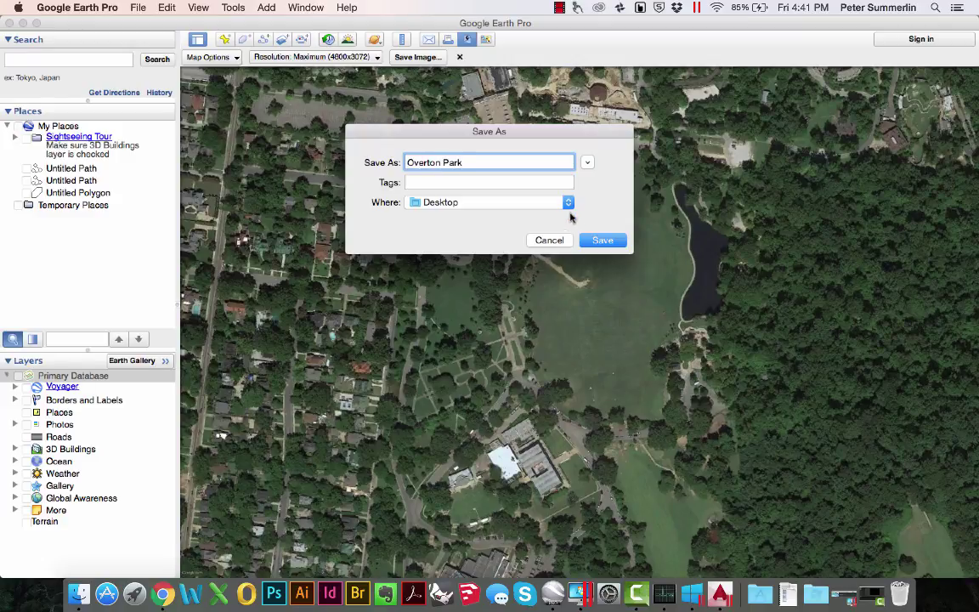
{"action": "left_click", "coordinate": [602, 241]}
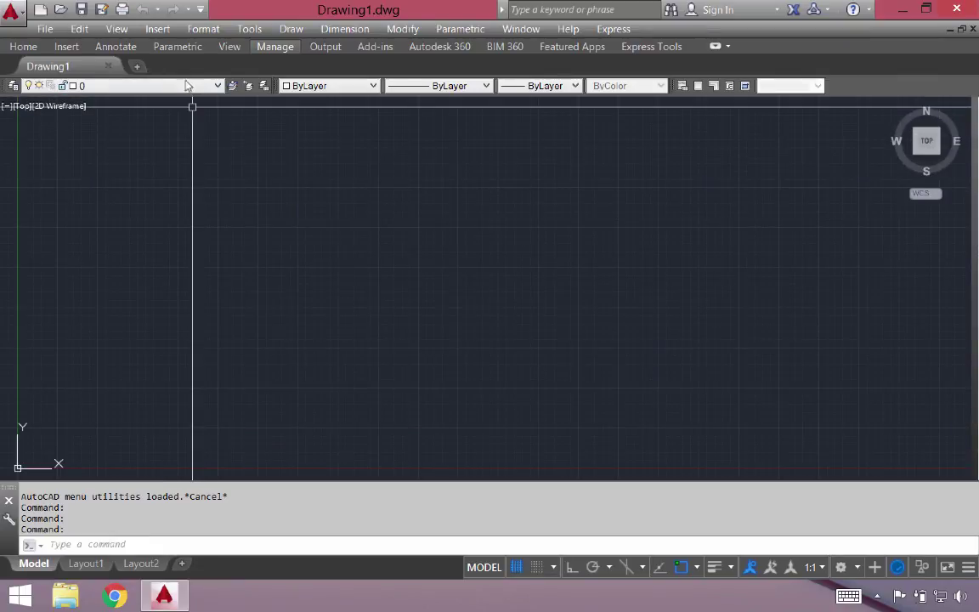
- Switch to AutoCAD and attach the Overton Park raster image from the Desktop, specifying its insertion point and scale on-screen
{"action": "left_click", "coordinate": [157, 29]}
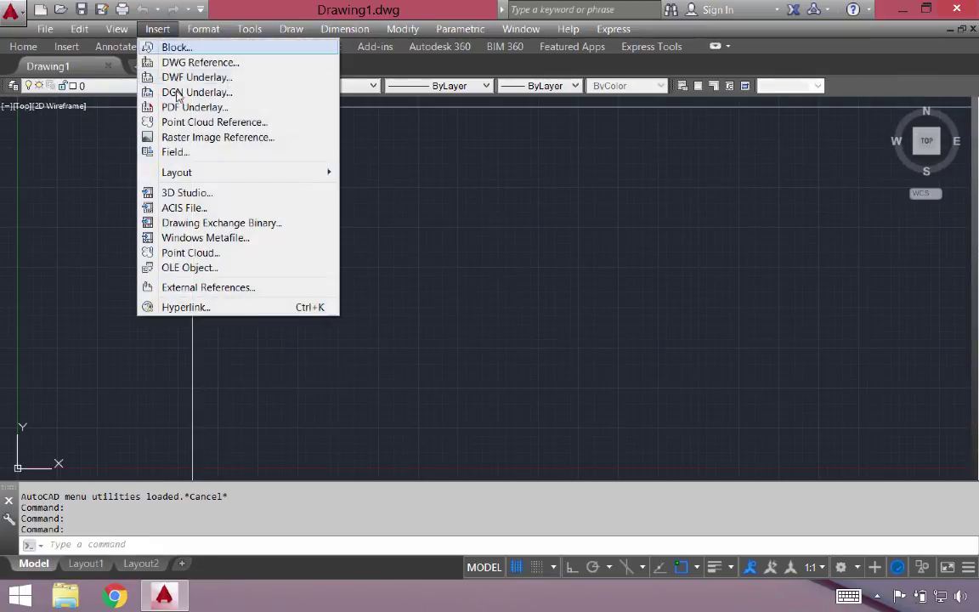
{"action": "left_click", "coordinate": [186, 140]}
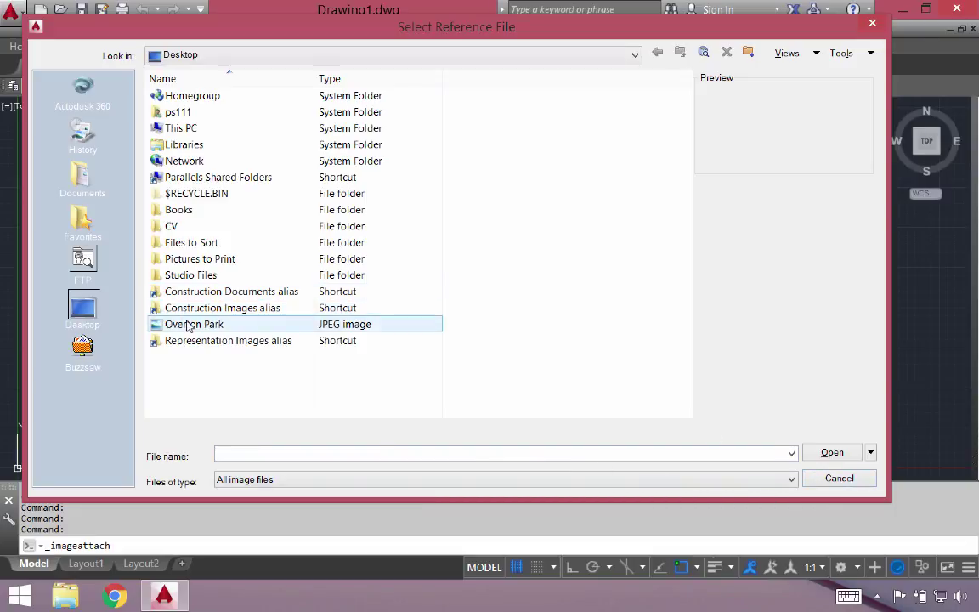
{"action": "left_click", "coordinate": [429, 324]}
{"action": "left_click", "coordinate": [832, 454]}
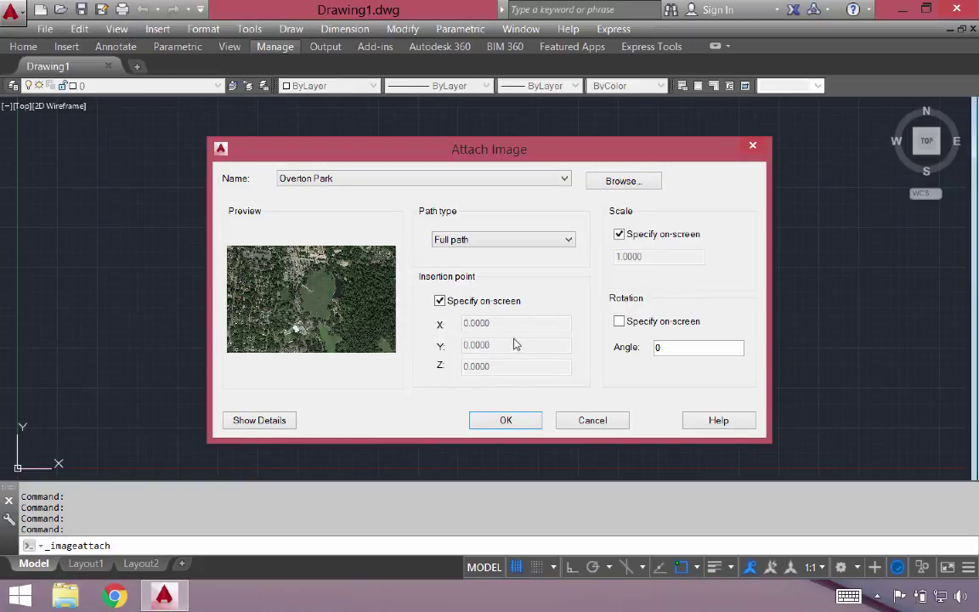
{"action": "left_click", "coordinate": [507, 419]}
{"action": "left_click", "coordinate": [240, 376]}
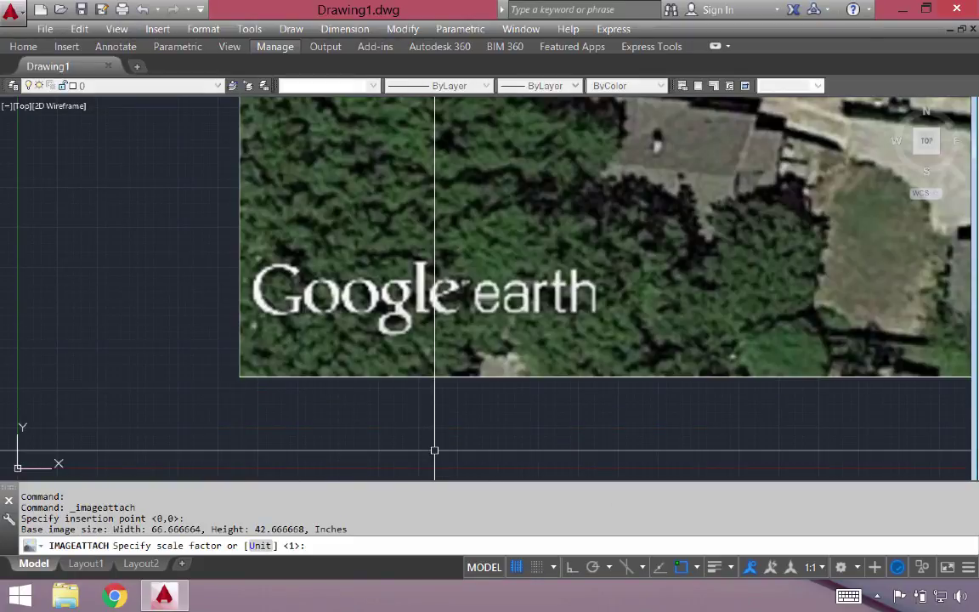
{"action": "left_click", "coordinate": [434, 450]}
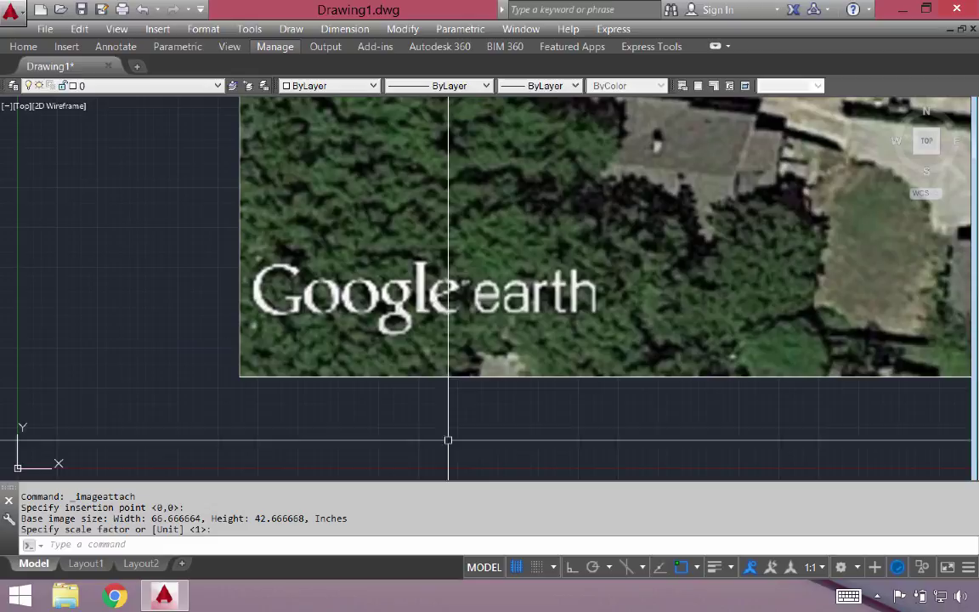
- Measure the length of a parking stall in the attached aerial image
{"action": "type", "text": "z"}
{"action": "key", "text": "Return"}
{"action": "type", "text": "e"}
{"action": "key", "text": "Return"}
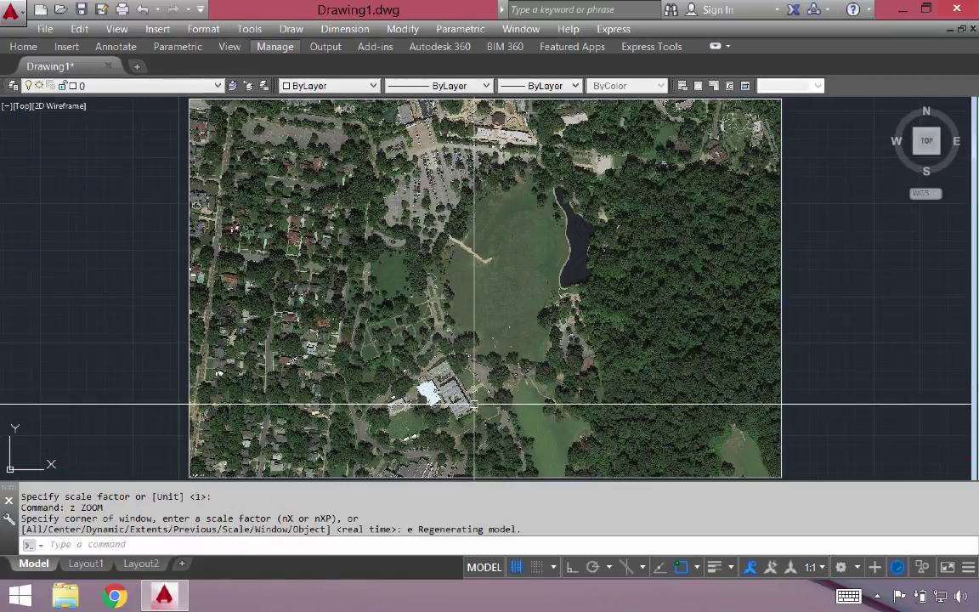
{"action": "scroll", "coordinate": [446, 204], "scroll_direction": "up", "scroll_amount": 8}
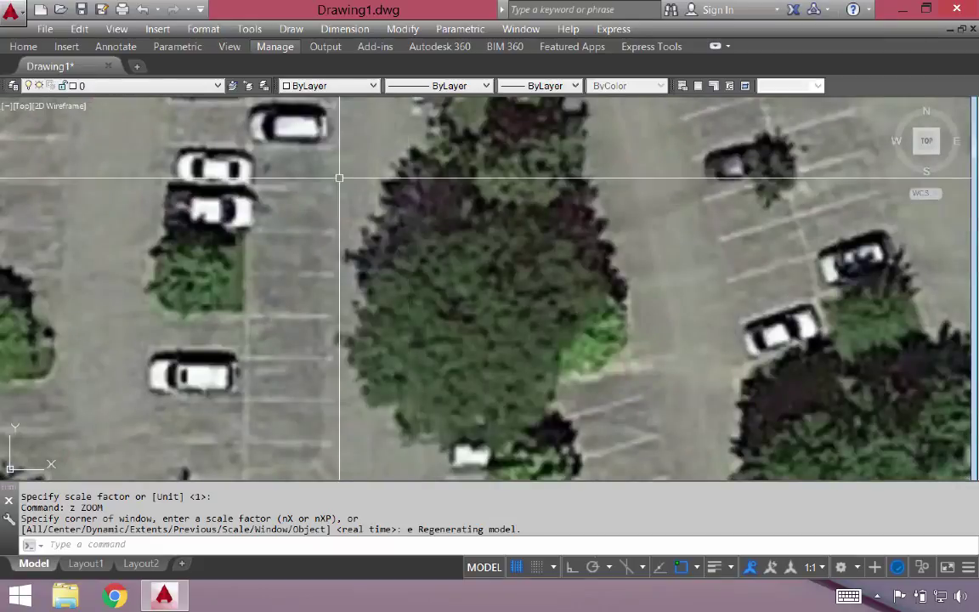
{"action": "type", "text": "dist"}
{"action": "key", "text": "Return"}
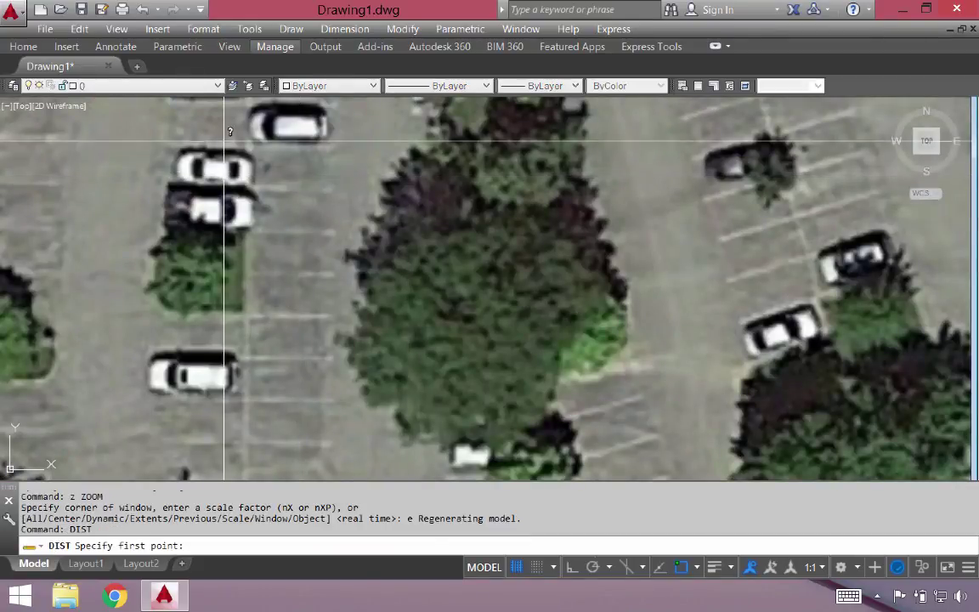
{"action": "left_click", "coordinate": [225, 131]}
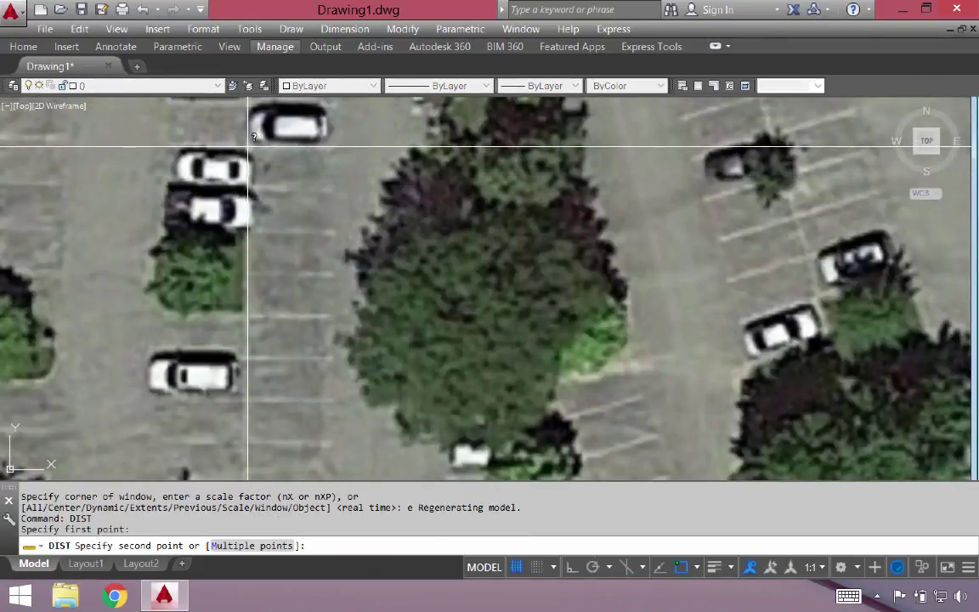
{"action": "left_click", "coordinate": [333, 138]}
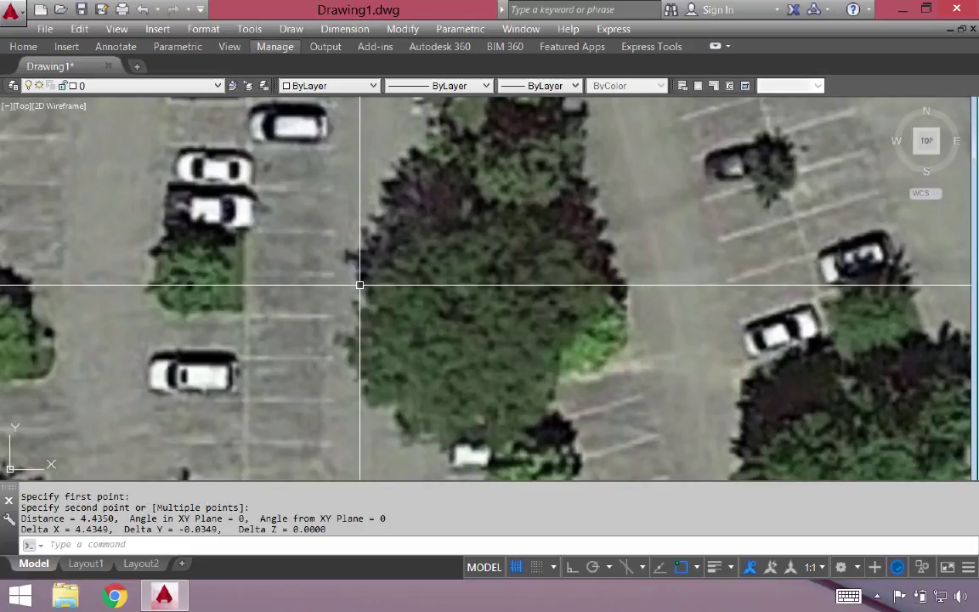
- Confirm Decimal as the length type in the drawing units
{"action": "type", "text": "un"}
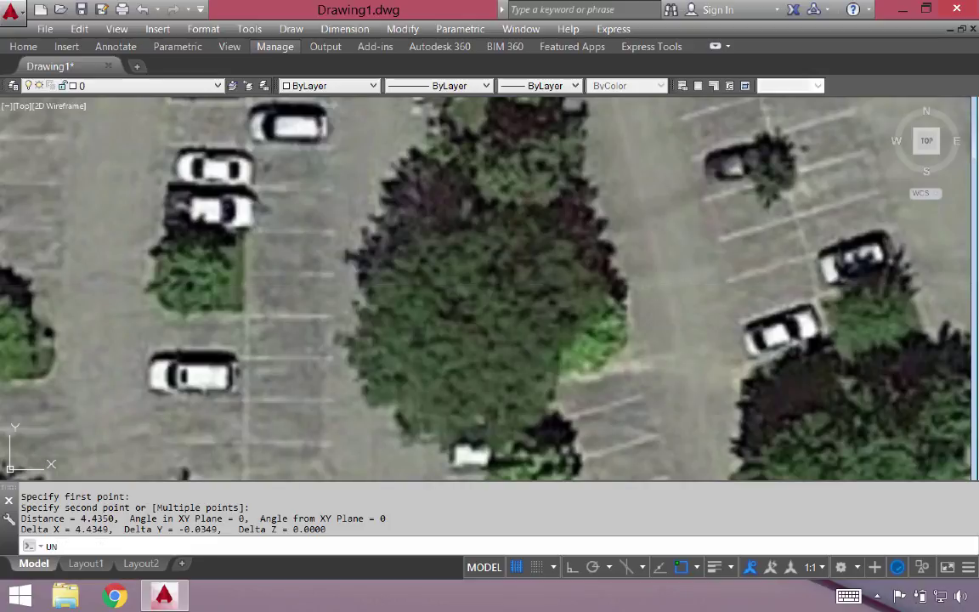
{"action": "key", "text": "Return"}
{"action": "left_click", "coordinate": [331, 156]}
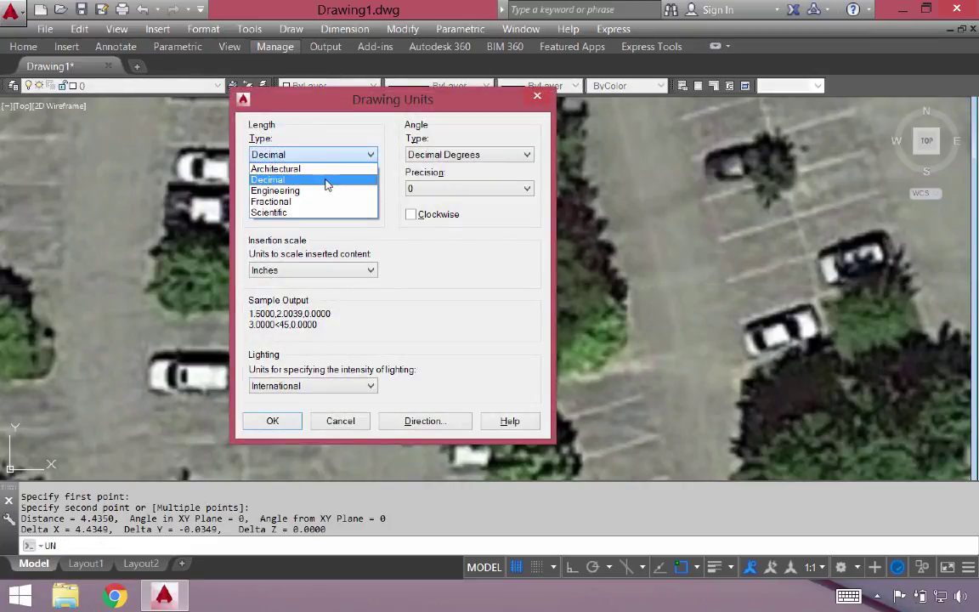
{"action": "left_click", "coordinate": [328, 188]}
{"action": "left_click", "coordinate": [283, 422]}
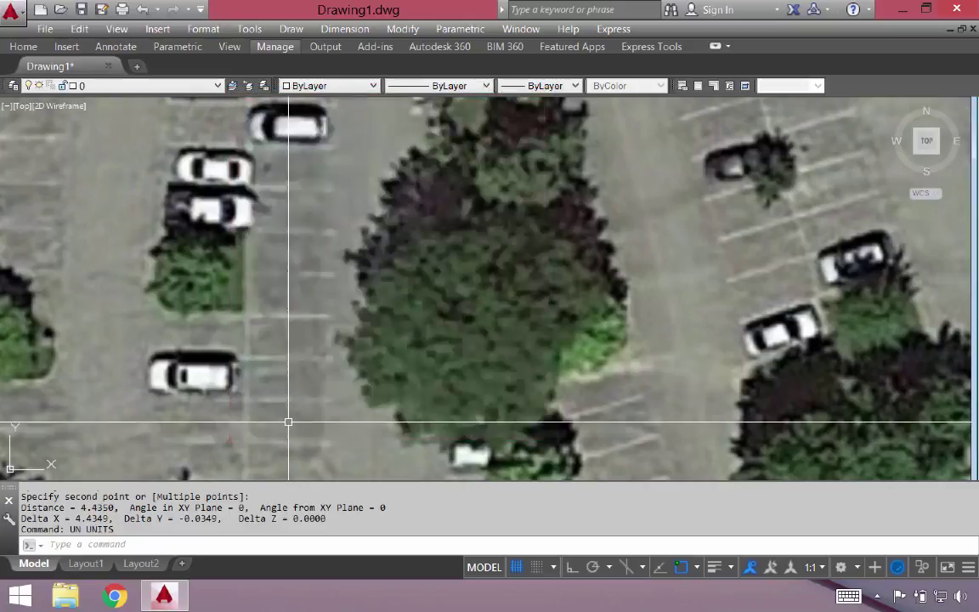
- Draw a reference line from the large building south of the field to the long building beyond the parking lot
{"action": "scroll", "coordinate": [339, 225], "scroll_direction": "down", "scroll_amount": 5}
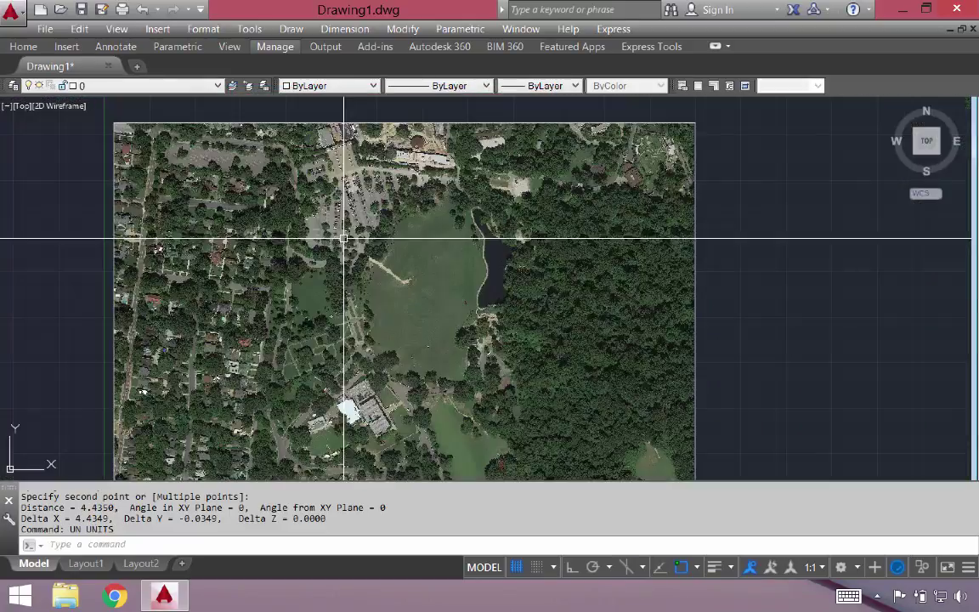
{"action": "middle_click_drag", "start_coordinate": [356, 218], "coordinate": [360, 177]}
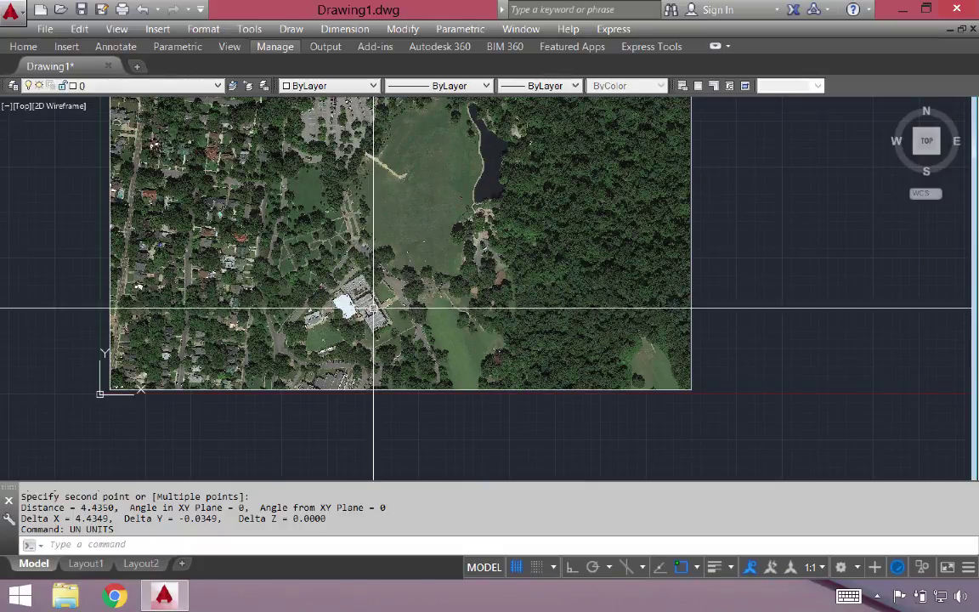
{"action": "type", "text": "l"}
{"action": "key", "text": "Return"}
{"action": "scroll", "coordinate": [352, 310], "scroll_direction": "up", "scroll_amount": 10}
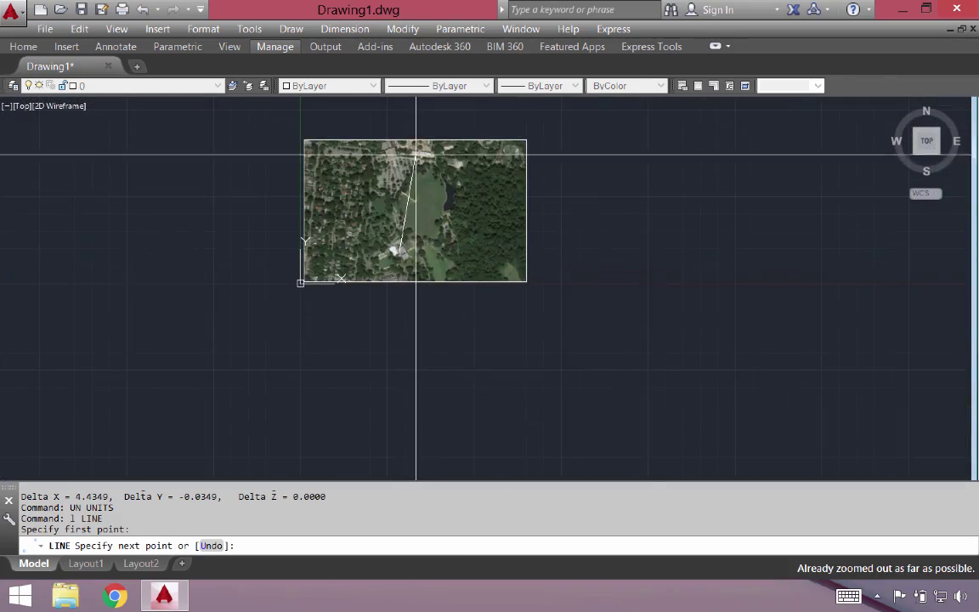
{"action": "scroll", "coordinate": [365, 149], "scroll_direction": "up", "scroll_amount": 5}
{"action": "scroll", "coordinate": [339, 149], "scroll_direction": "up", "scroll_amount": 2}
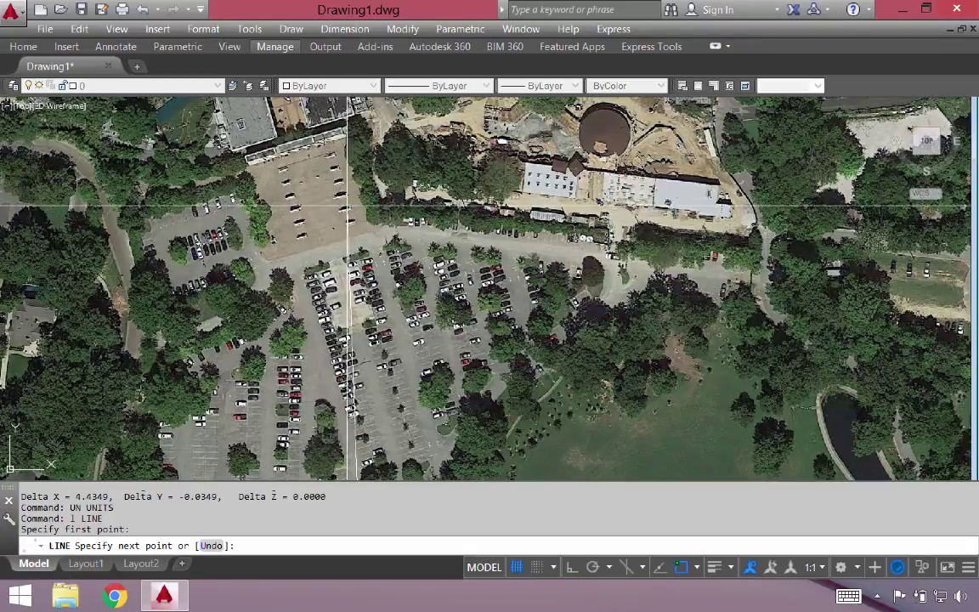
{"action": "scroll", "coordinate": [688, 182], "scroll_direction": "up", "scroll_amount": 5}
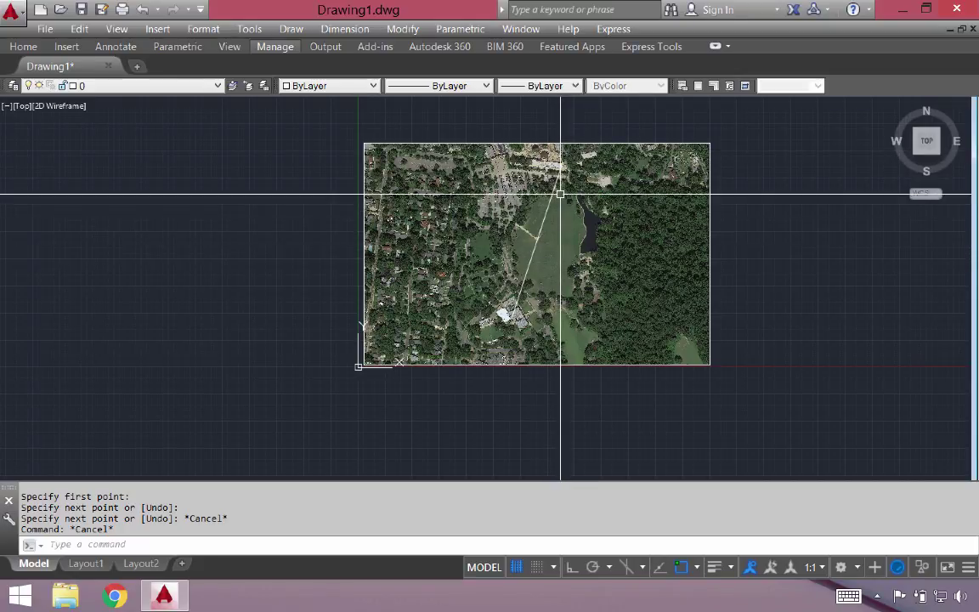
- Switch to Google Earth Pro and measure the same reference distance in feet with the Ruler, from the building south of the field to the long building's northeast corner
{"action": "scroll", "coordinate": [568, 174], "scroll_direction": "up", "scroll_amount": 2}
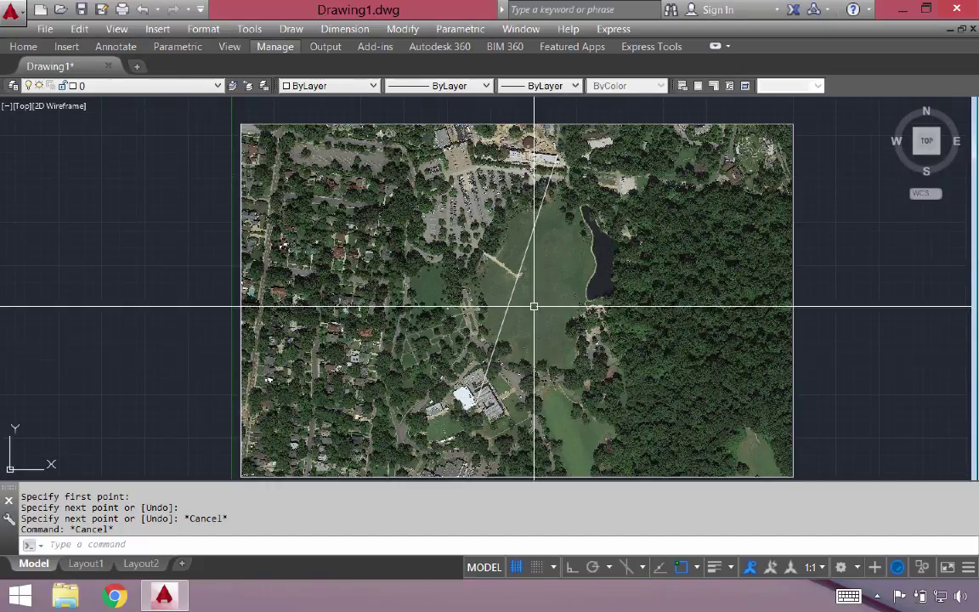
{"action": "middle_click_drag", "start_coordinate": [509, 345], "coordinate": [500, 330]}
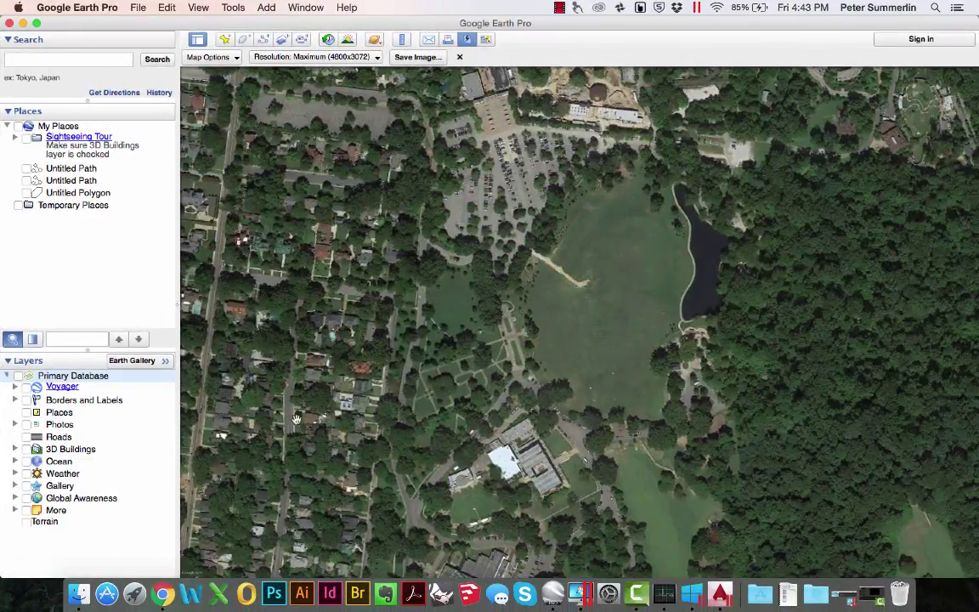
{"action": "left_click", "coordinate": [402, 40]}
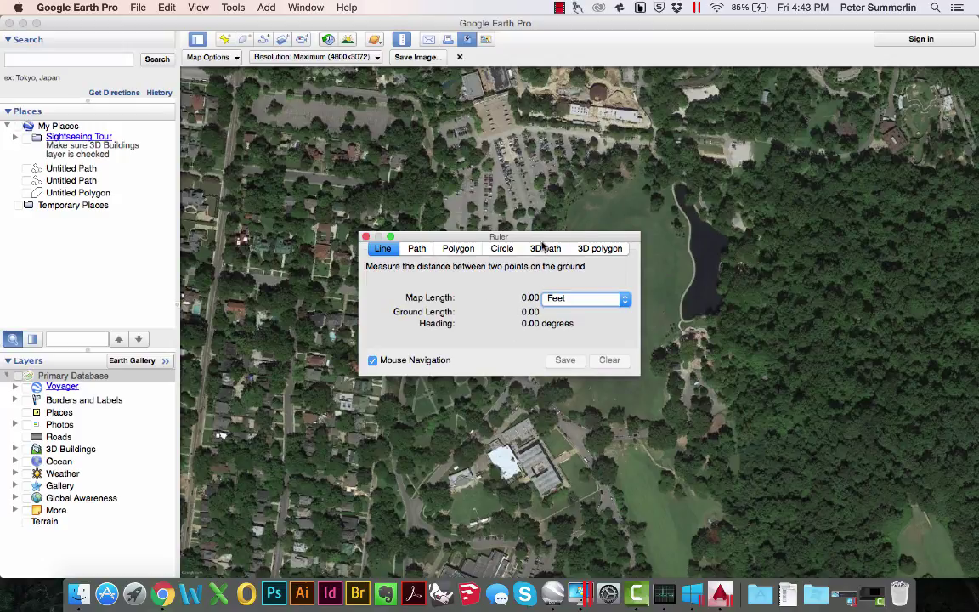
{"action": "left_click_drag", "start_coordinate": [531, 239], "coordinate": [420, 204]}
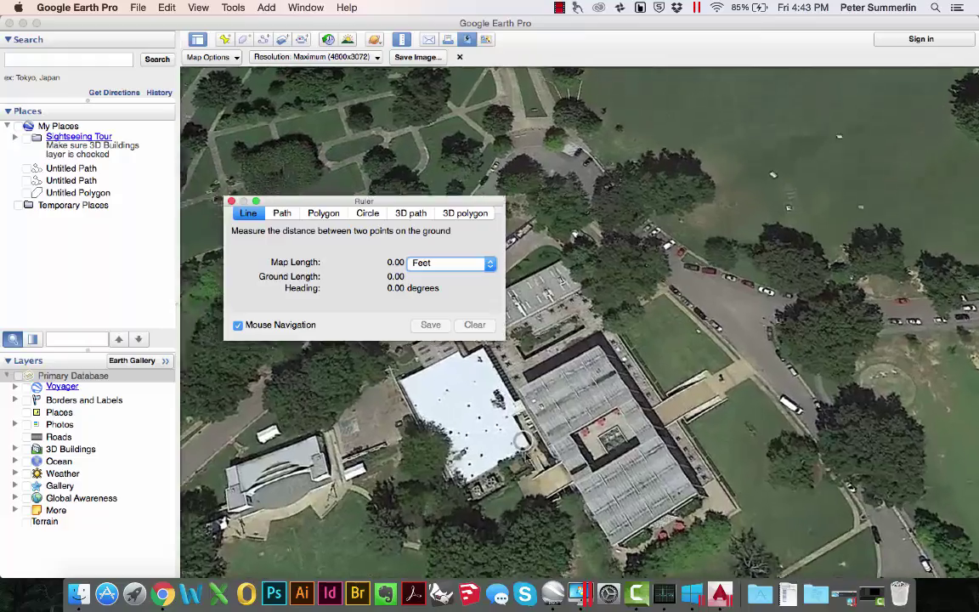
{"action": "scroll", "coordinate": [522, 439], "scroll_direction": "up", "scroll_amount": 3}
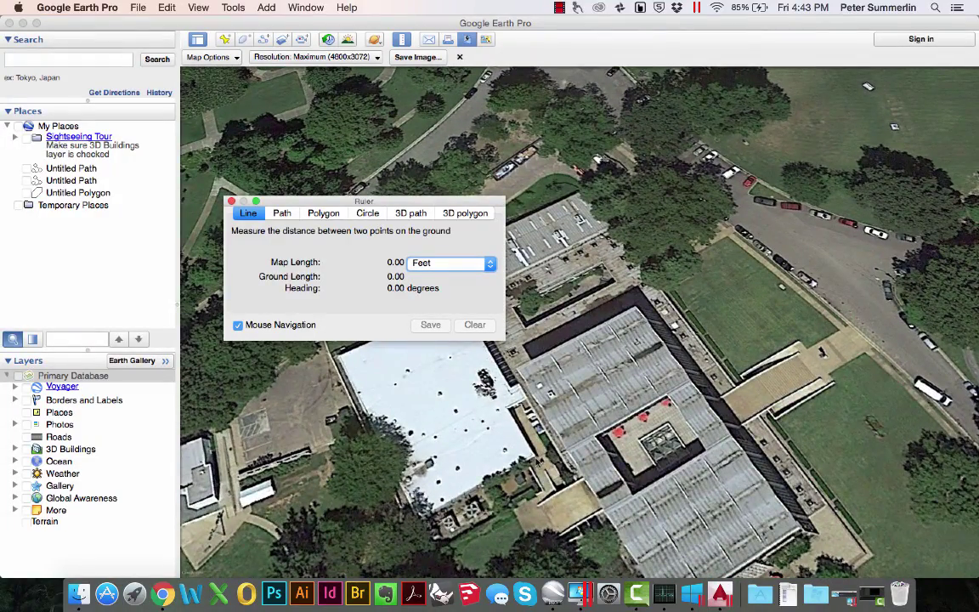
{"action": "left_click", "coordinate": [537, 458]}
{"action": "scroll", "coordinate": [522, 480], "scroll_direction": "down", "scroll_amount": 5}
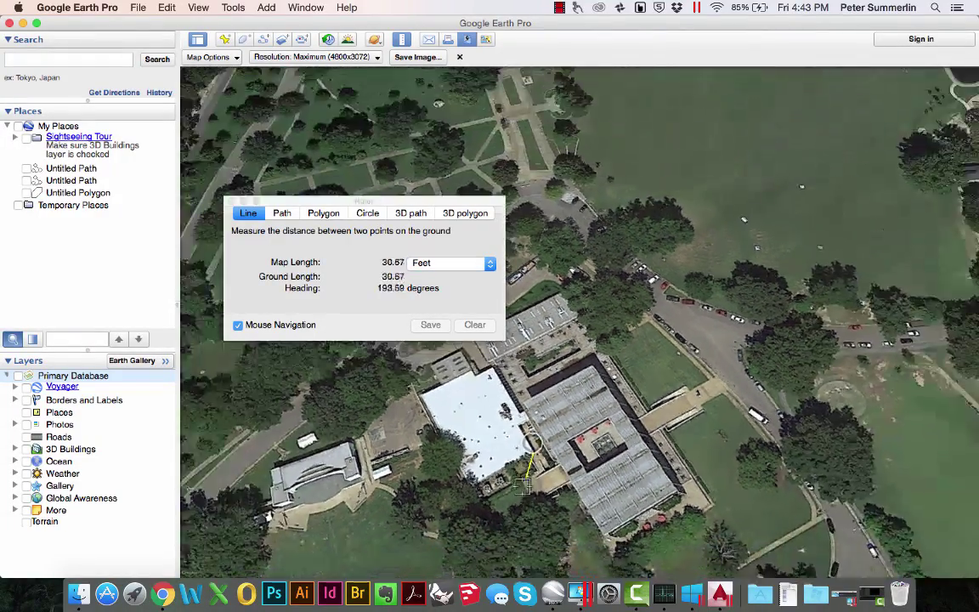
{"action": "scroll", "coordinate": [618, 194], "scroll_direction": "up", "scroll_amount": 3}
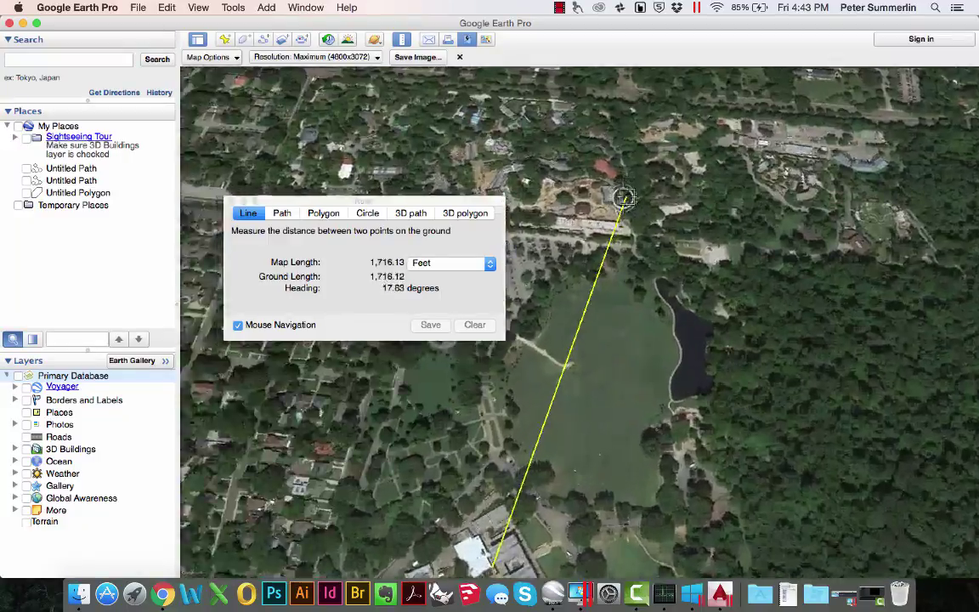
{"action": "scroll", "coordinate": [624, 202], "scroll_direction": "up", "scroll_amount": 5}
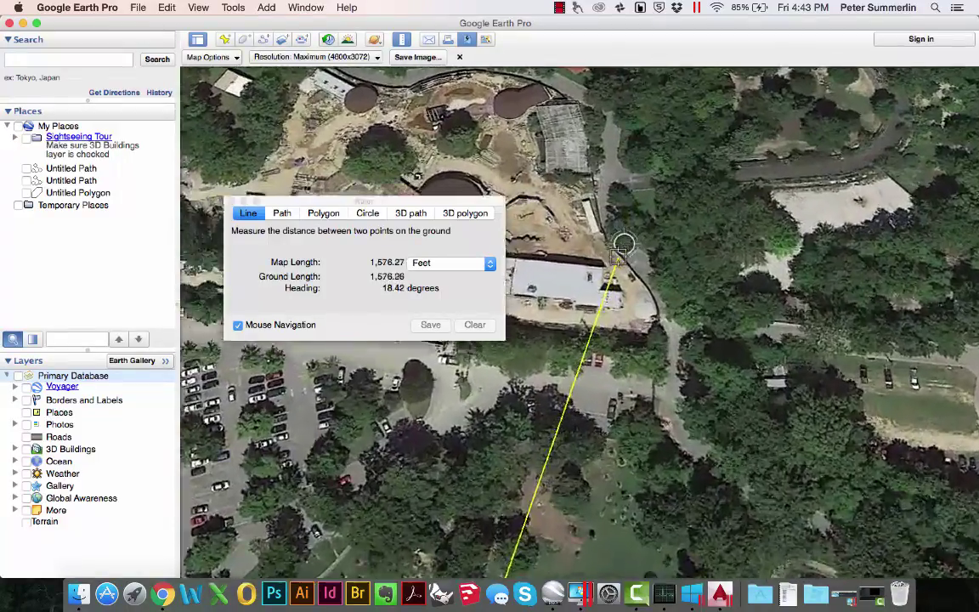
{"action": "scroll", "coordinate": [614, 255], "scroll_direction": "up", "scroll_amount": 3}
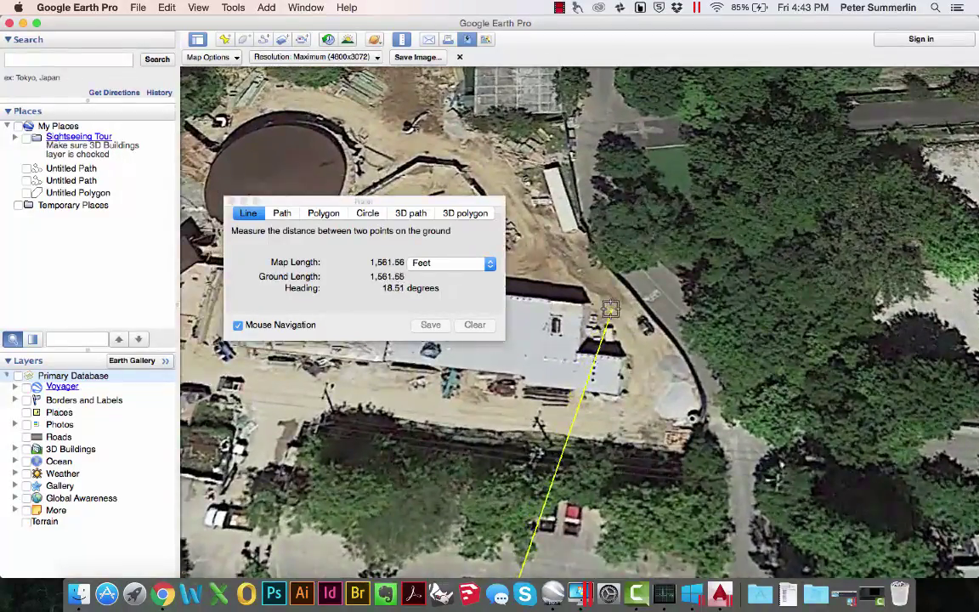
{"action": "scroll", "coordinate": [594, 310], "scroll_direction": "up", "scroll_amount": 1}
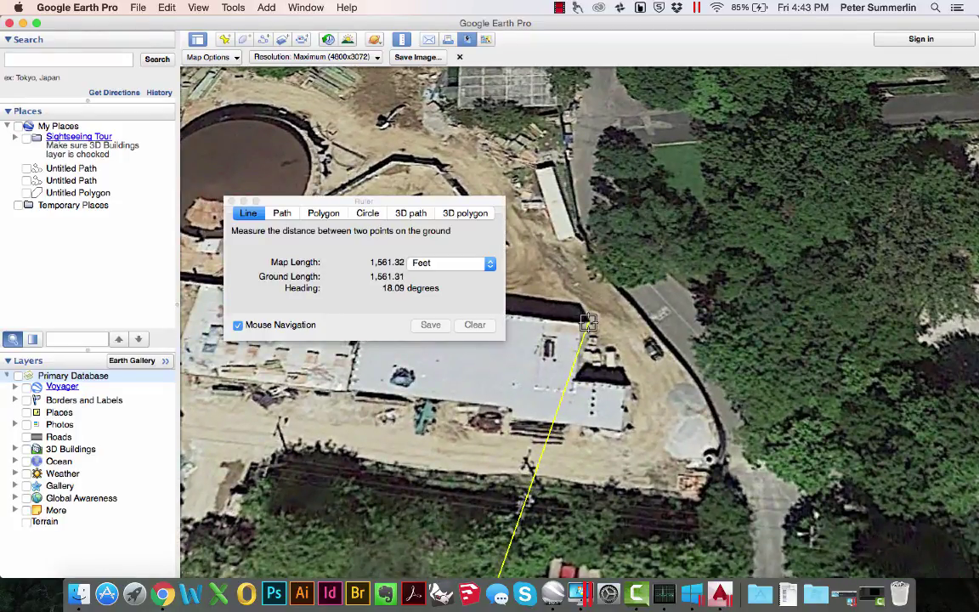
{"action": "left_click", "coordinate": [587, 324]}
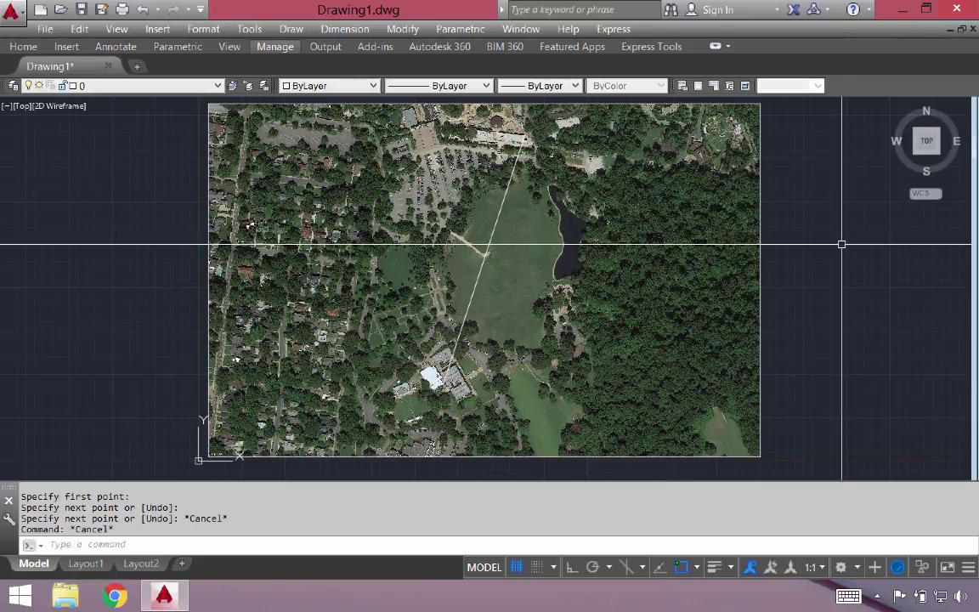
- Scale the aerial image and reference line together from the image's lower-left corner, using the line's endpoints as reference length and 1560' as new length
{"action": "left_click", "coordinate": [794, 188]}
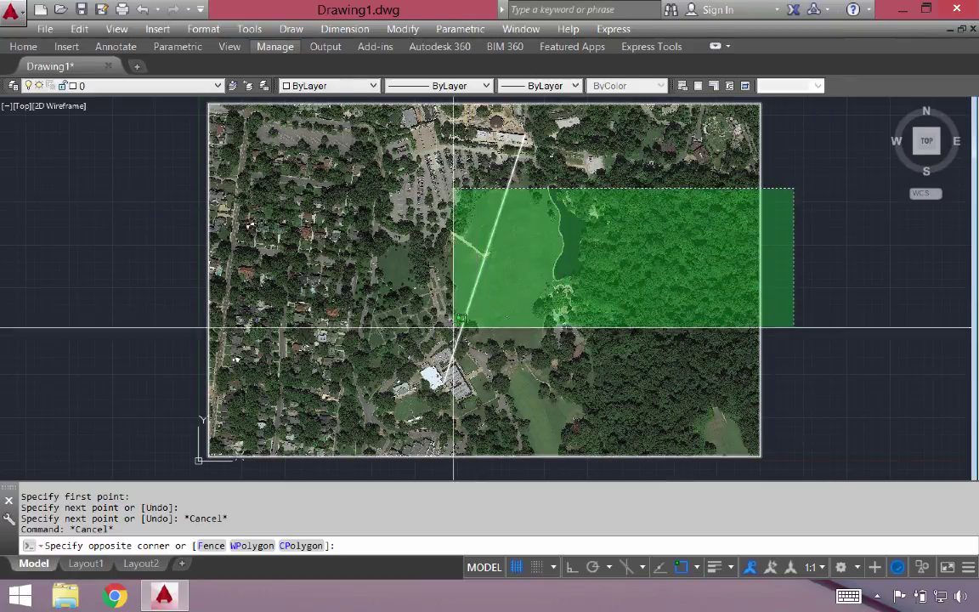
{"action": "left_click", "coordinate": [420, 355]}
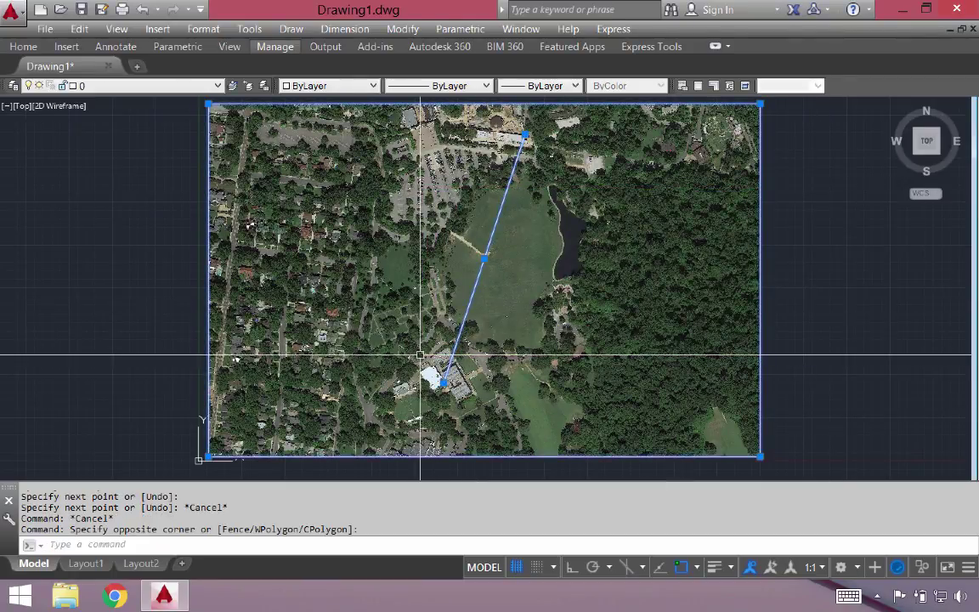
{"action": "type", "text": "sc"}
{"action": "key", "text": "Return"}
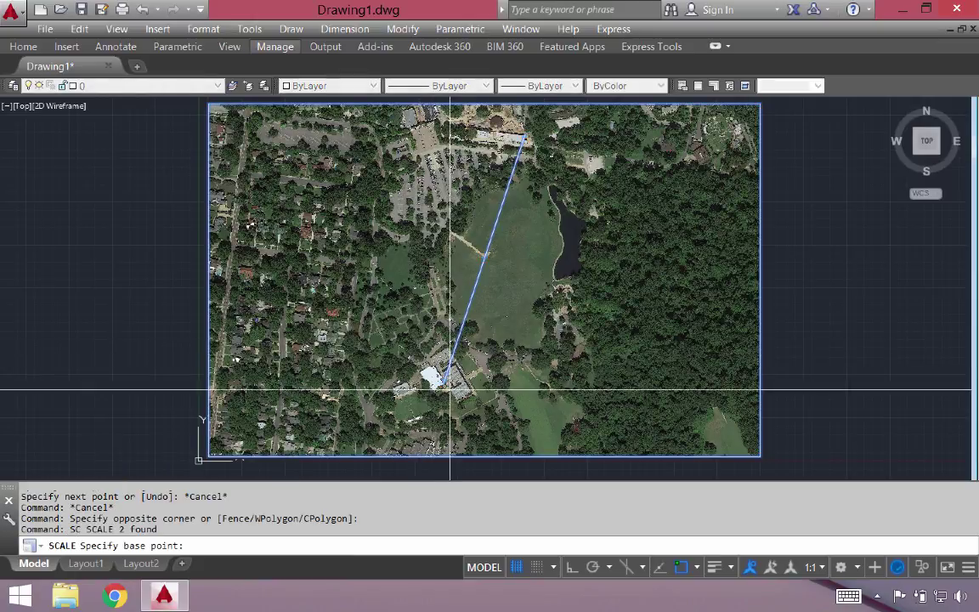
{"action": "left_click", "coordinate": [208, 457]}
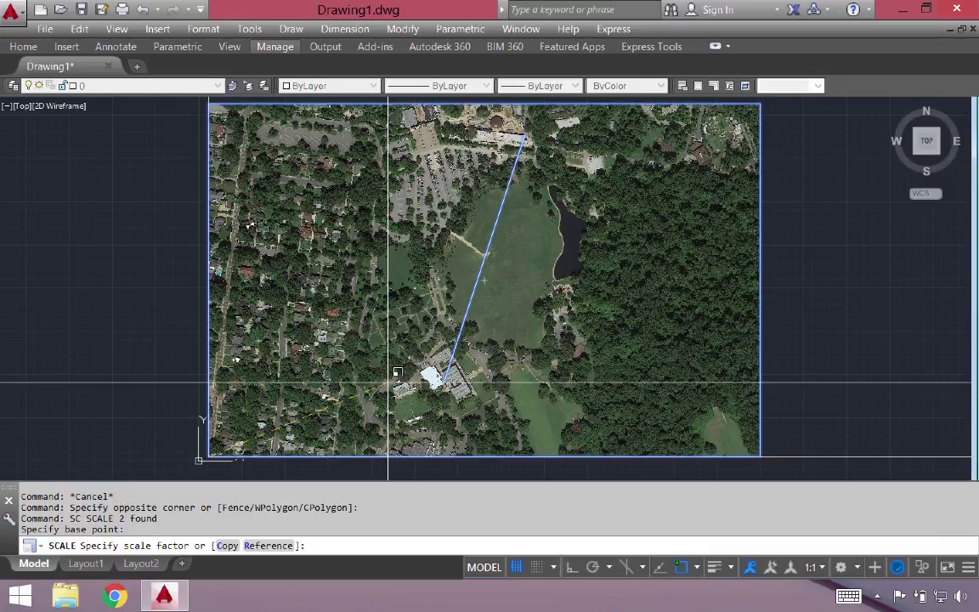
{"action": "type", "text": "r"}
{"action": "key", "text": "Return"}
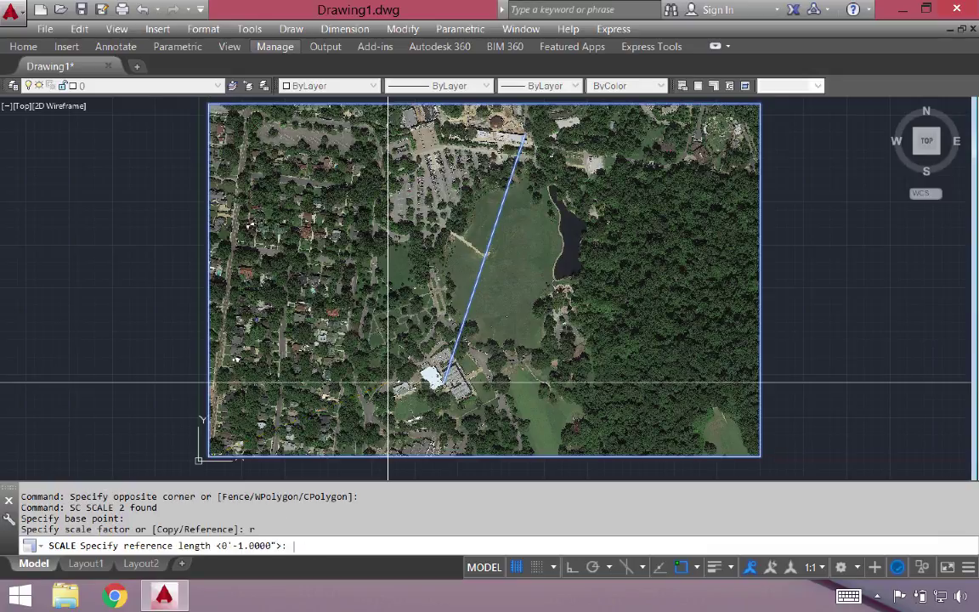
{"action": "left_click", "coordinate": [444, 383]}
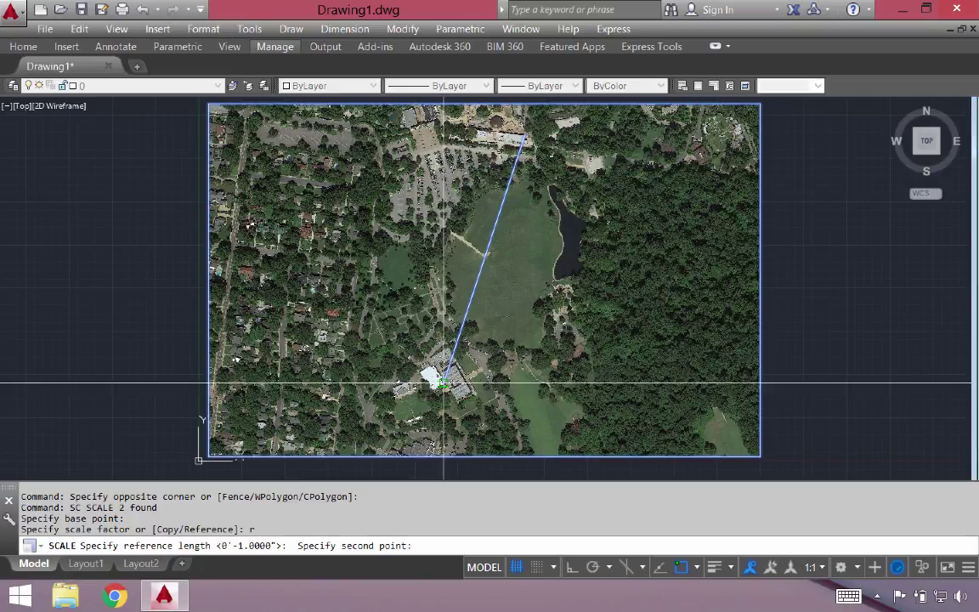
{"action": "left_click", "coordinate": [525, 134]}
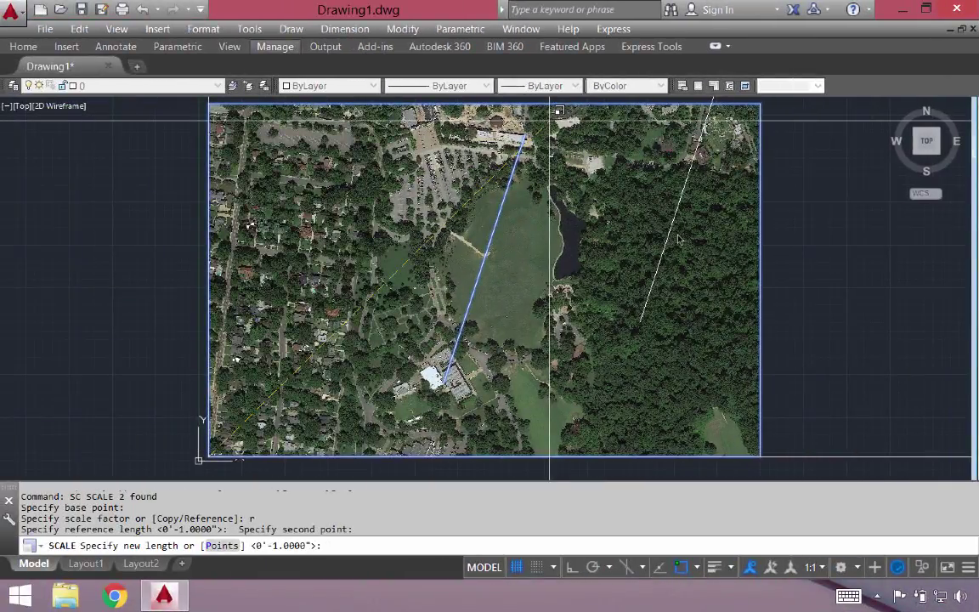
{"action": "type", "text": "1560'"}
{"action": "key", "text": "Return"}
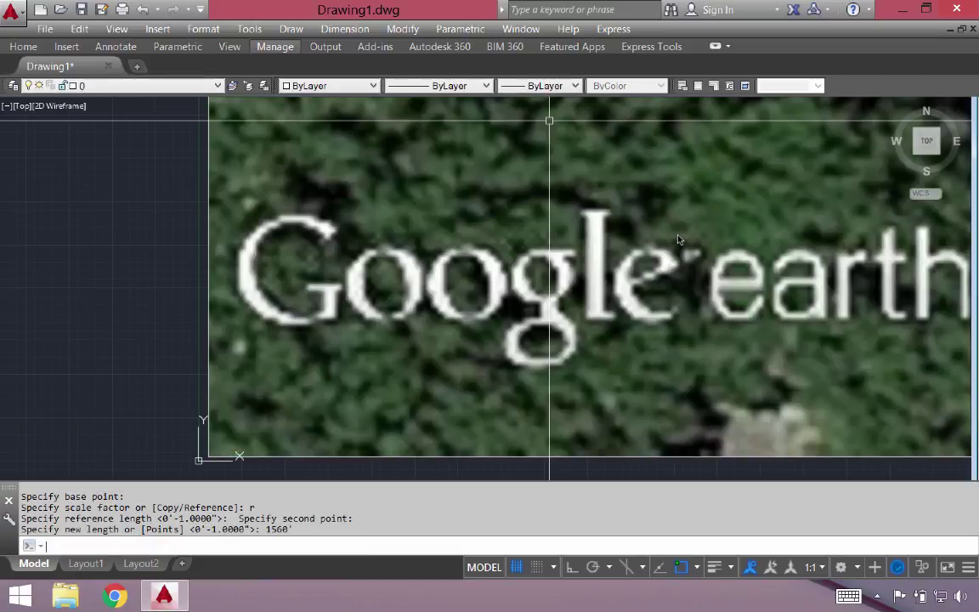
- Zoom to the drawing extents and measure the scaled reference line from end to end
{"action": "type", "text": "z"}
{"action": "key", "text": "Return"}
{"action": "type", "text": "e"}
{"action": "key", "text": "Return"}
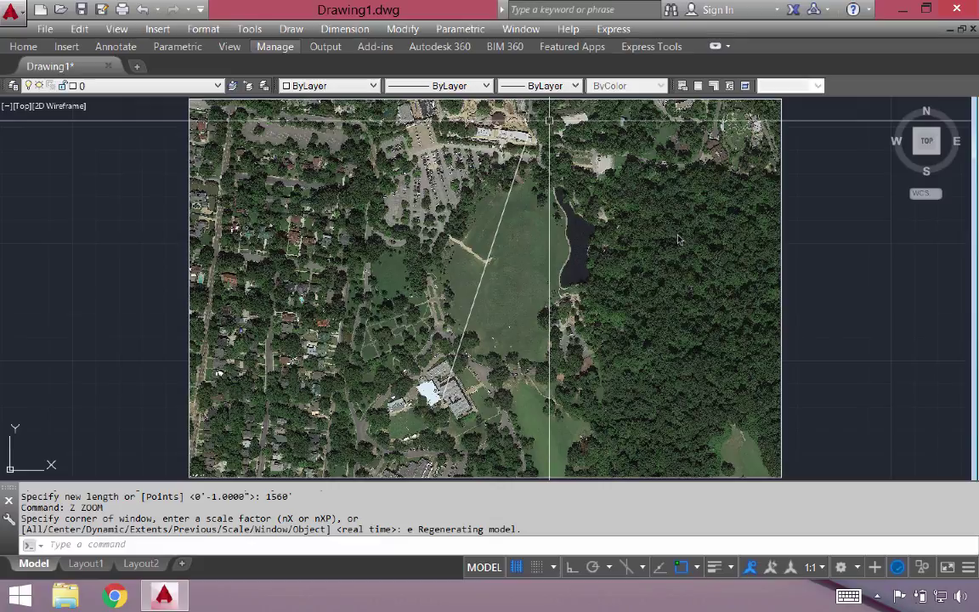
{"action": "type", "text": "dist"}
{"action": "key", "text": "Return"}
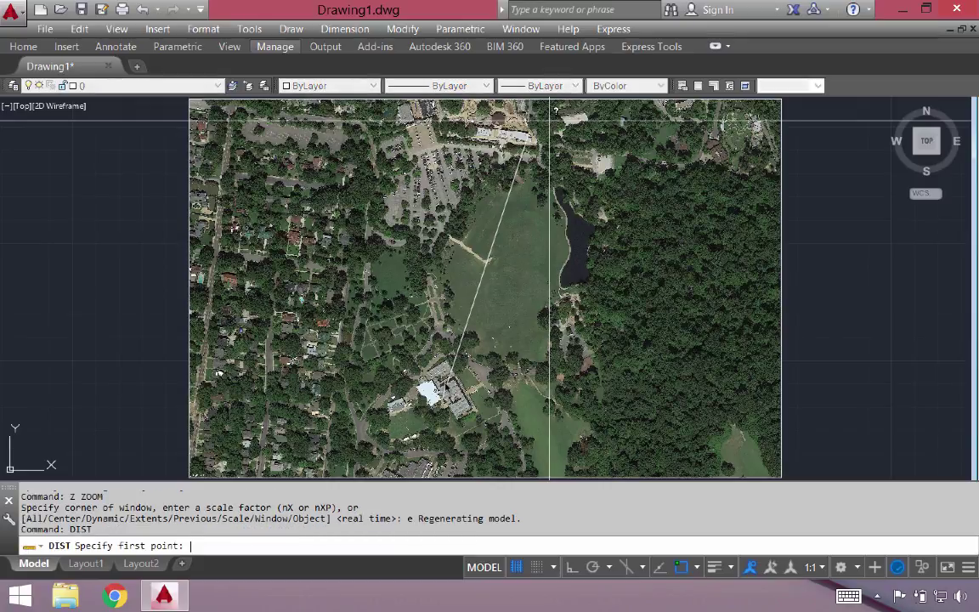
{"action": "left_click", "coordinate": [443, 389]}
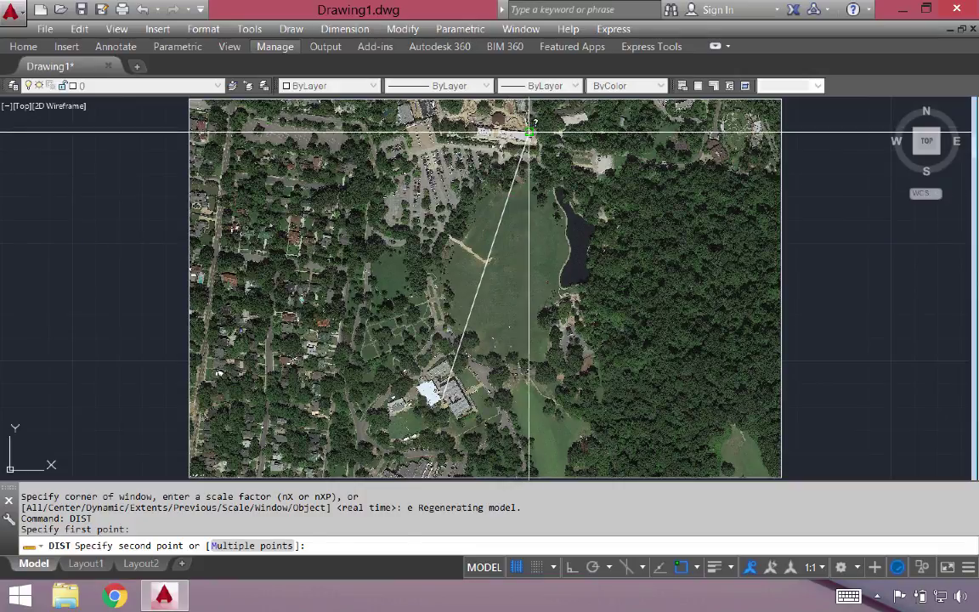
{"action": "left_click", "coordinate": [529, 131]}
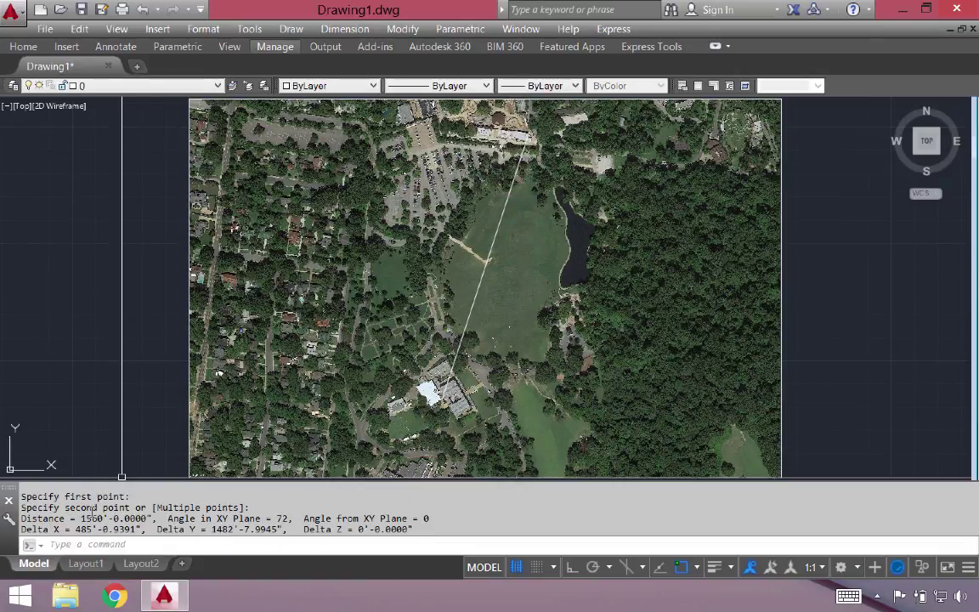
- Erase the reference line crossing the field, keeping the aerial image
{"action": "left_click", "coordinate": [476, 284]}
{"action": "left_click", "coordinate": [377, 311]}
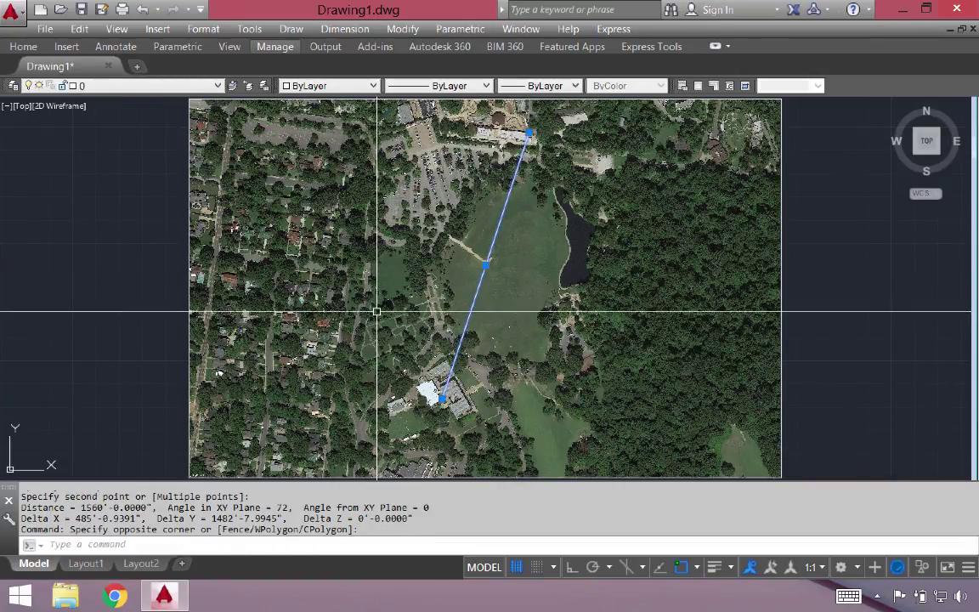
{"action": "type", "text": "e"}
{"action": "key", "text": "Return"}
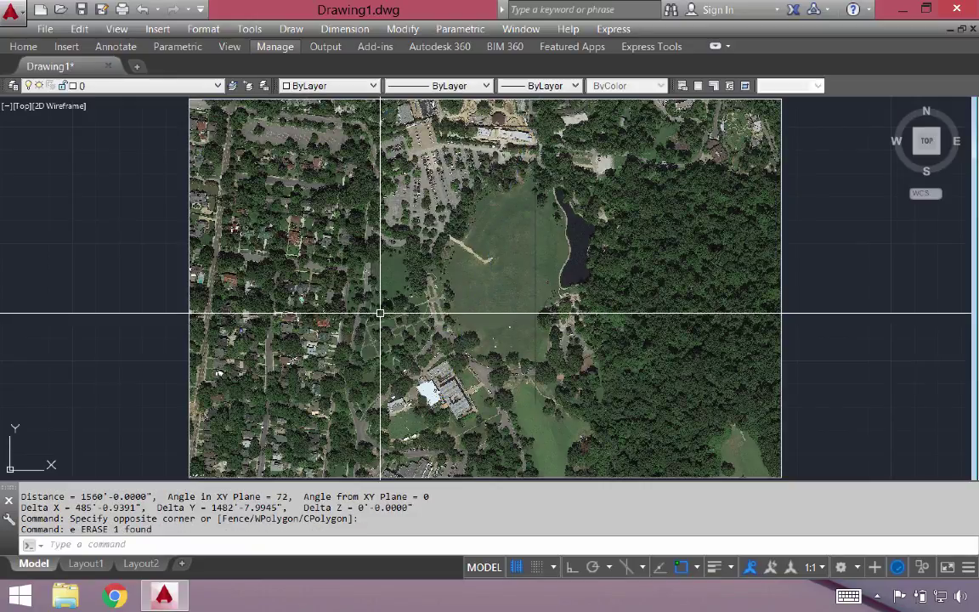